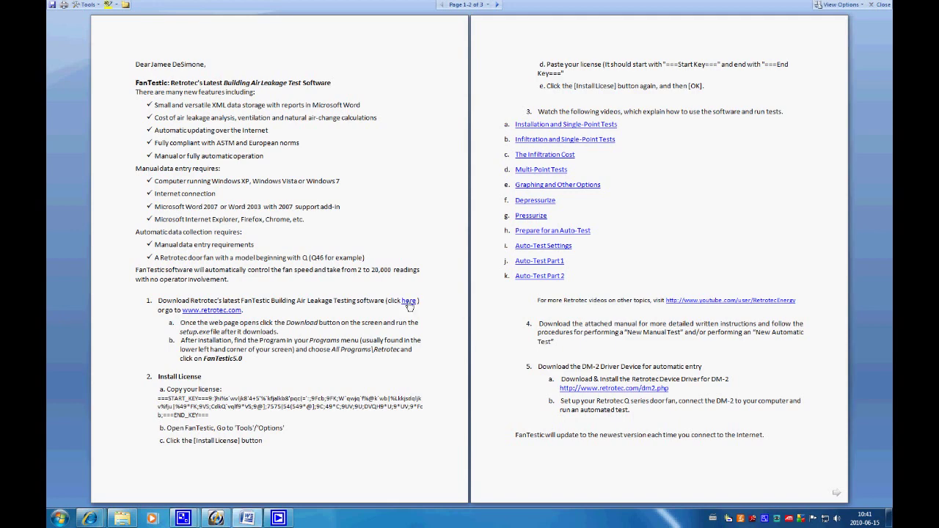
Download and run the FanTestic setup.exe installer from the Retrotec page, then return to the Word instructions
left_click(409, 306, "ctrl")
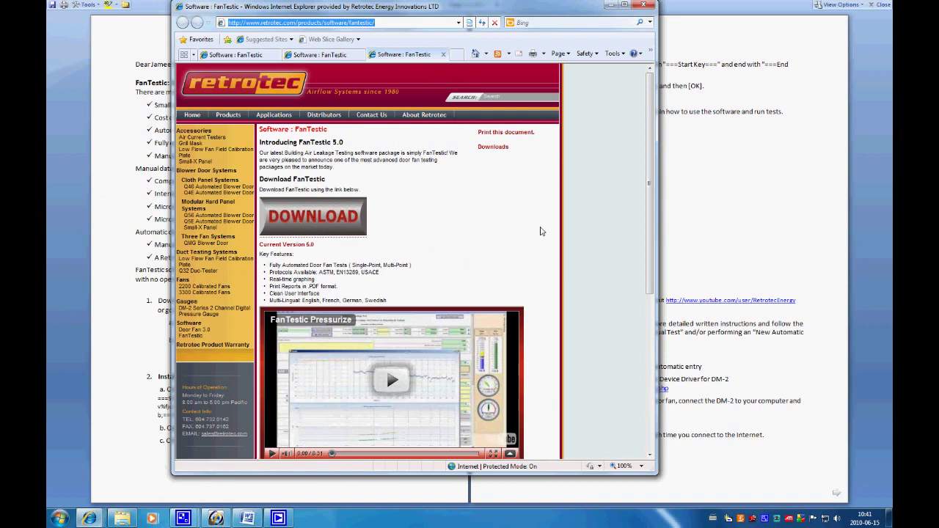
left_click(312, 219)
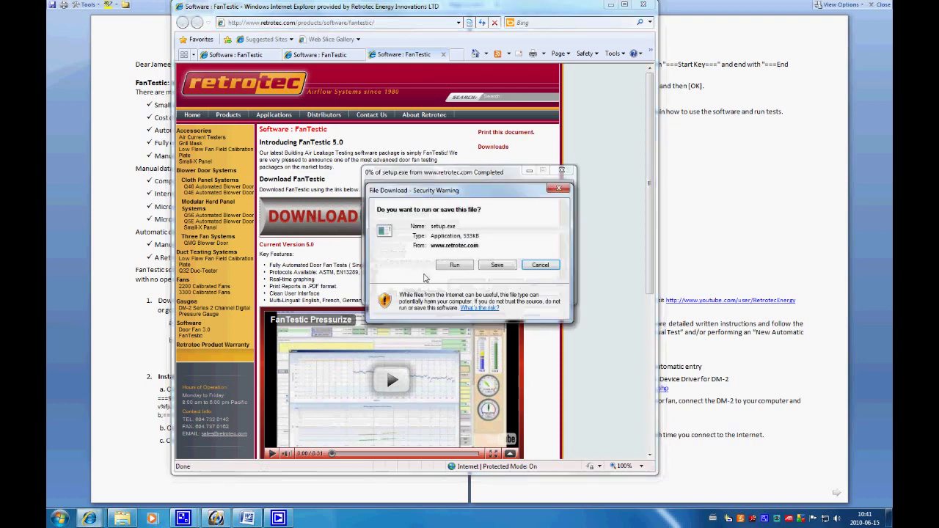
left_click(456, 266)
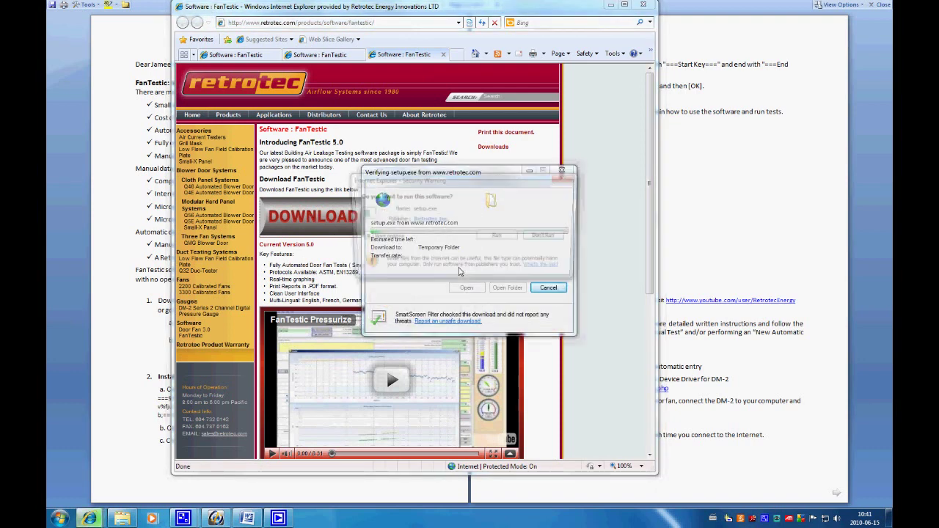
left_click(498, 237)
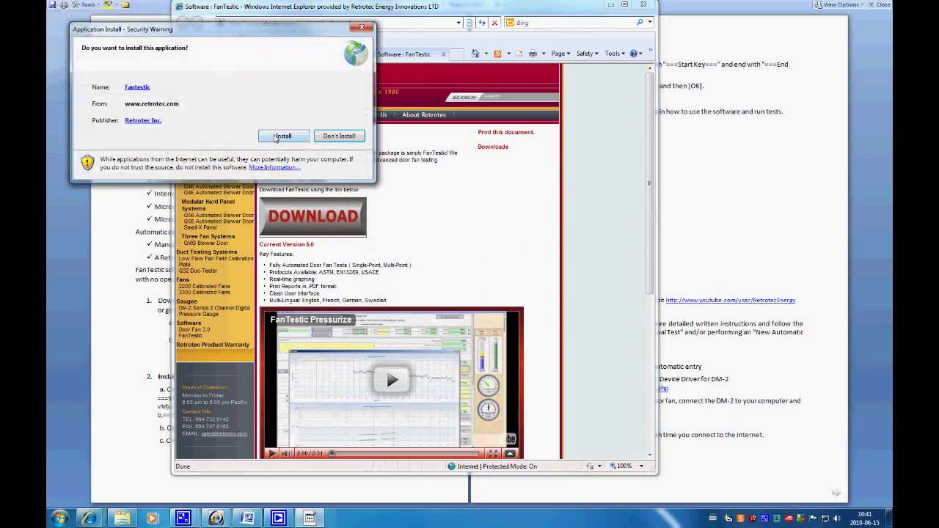
left_click(284, 137)
left_click(123, 331)
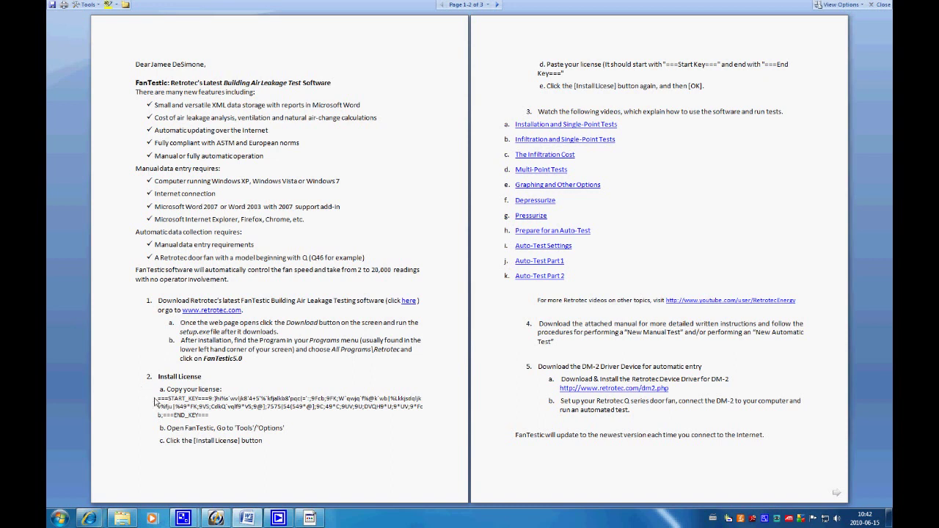
Copy the START_KEY…END_KEY licence block from step 2a of the instructions letter
left_click_drag(158, 399, 211, 420)
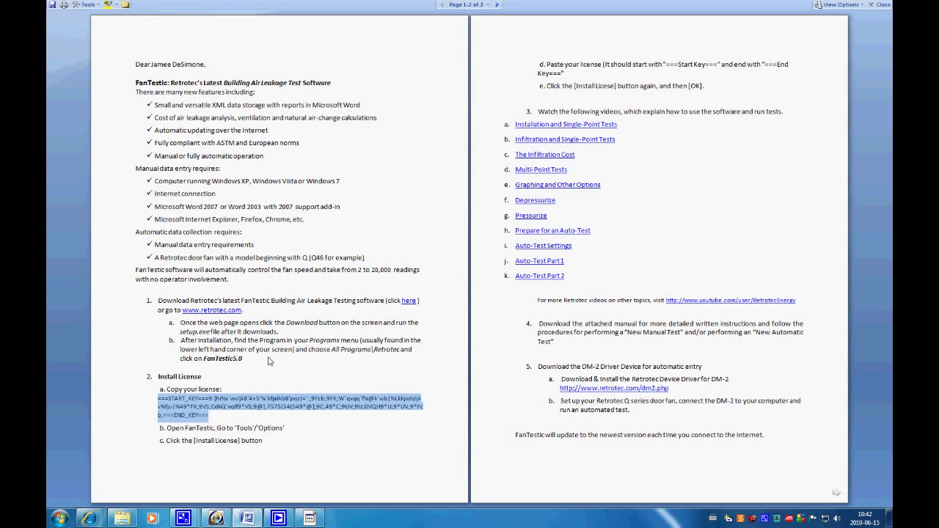
right_click(255, 402)
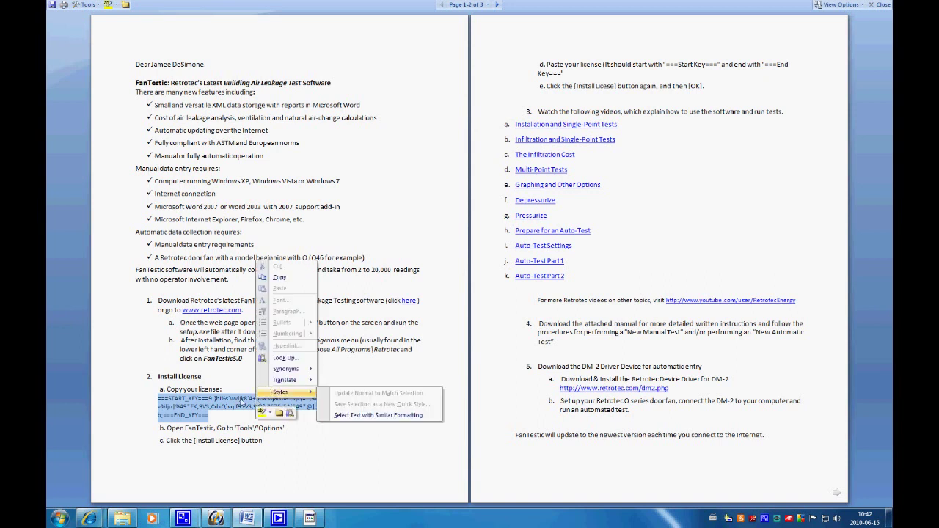
left_click(297, 277)
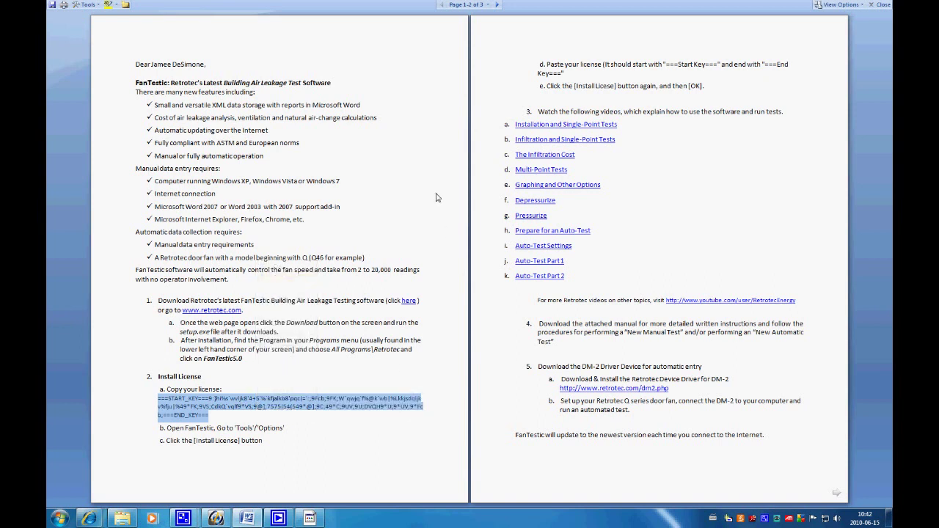
left_click(428, 216)
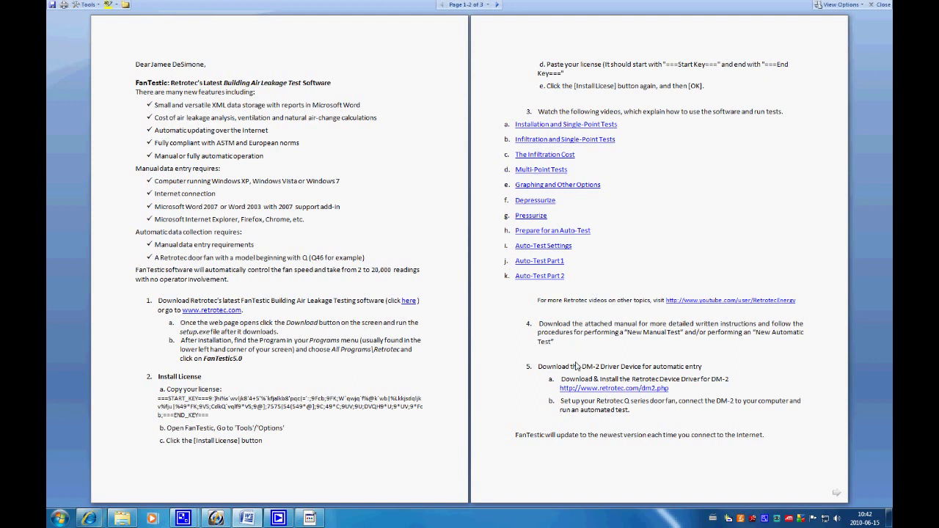
Paste and install the copied licence in FanTestic, giving an expiry of 2020-01-01
left_click(536, 370)
left_click_drag(538, 372, 705, 369)
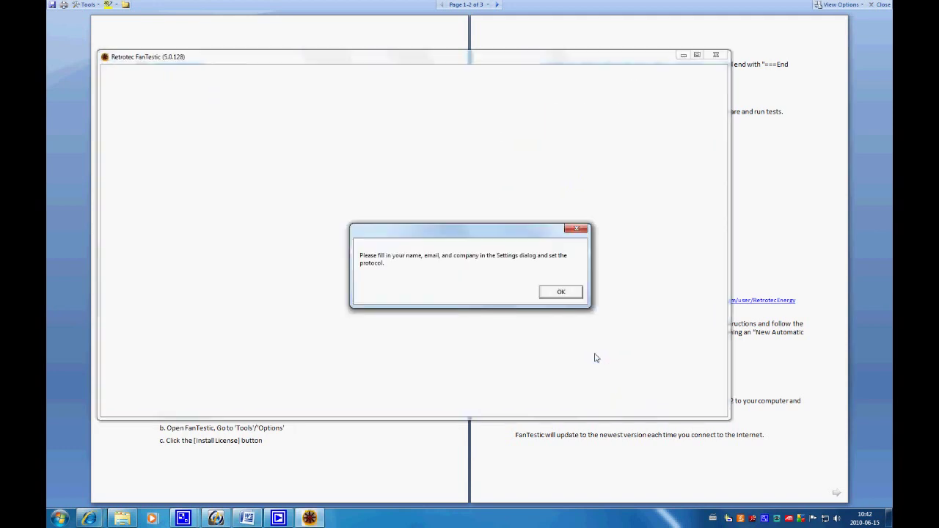
left_click(559, 294)
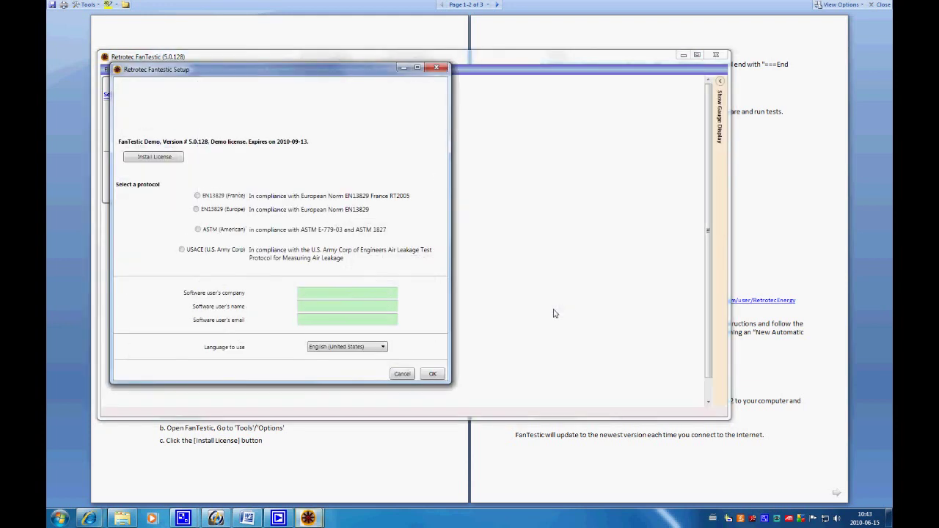
left_click(168, 160)
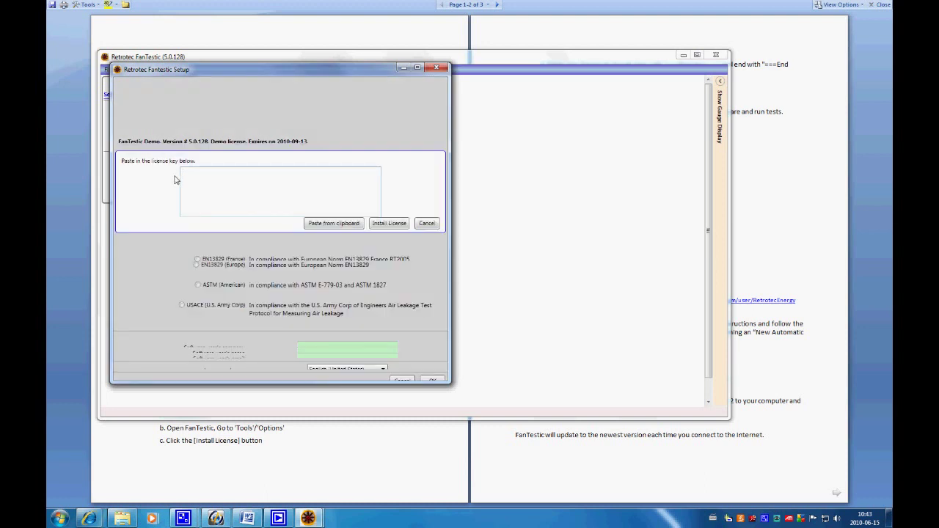
left_click(358, 224)
left_click(379, 223)
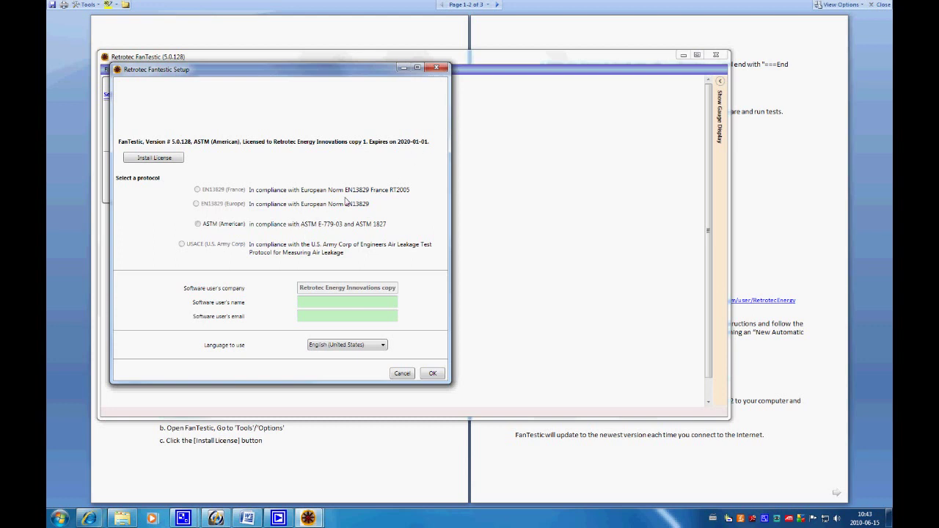
Select the ASTM (American) protocol, keep English as the language, and save the settings
left_click(198, 225)
left_click(347, 346)
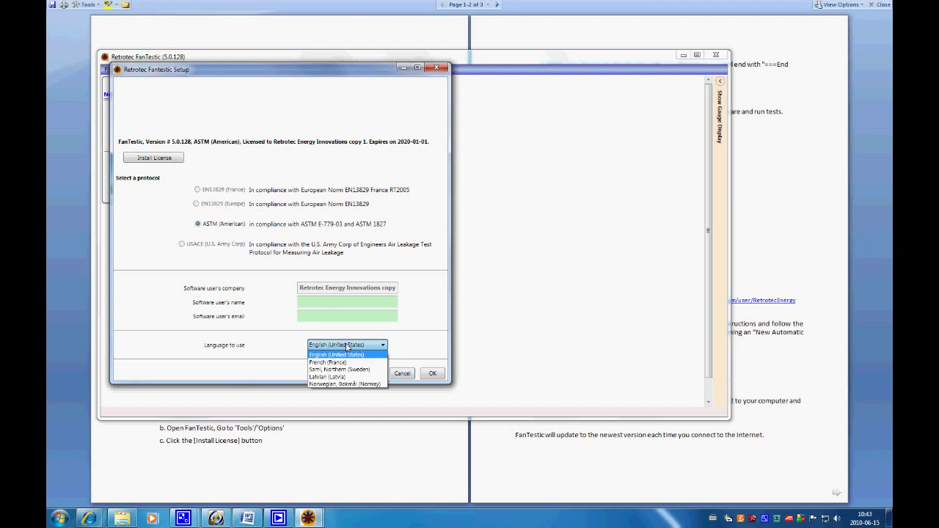
left_click(347, 355)
left_click(434, 374)
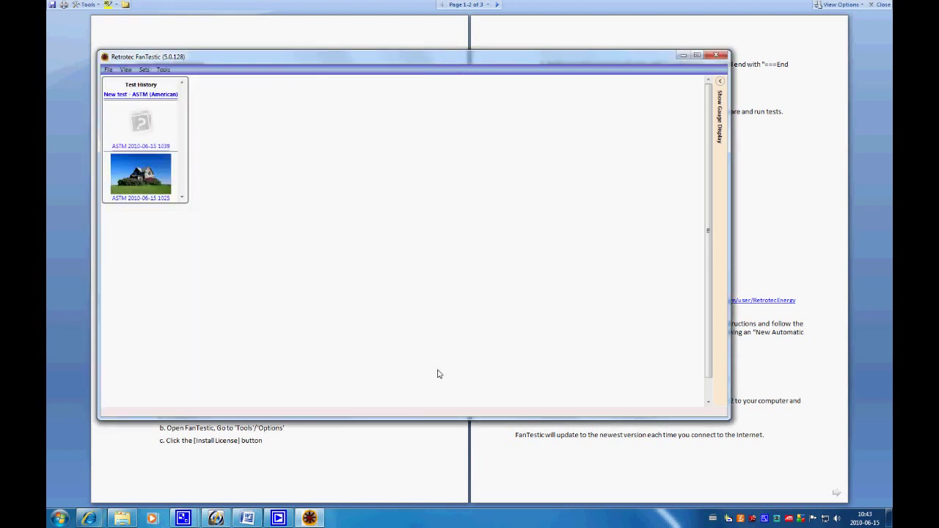
double_click(263, 58)
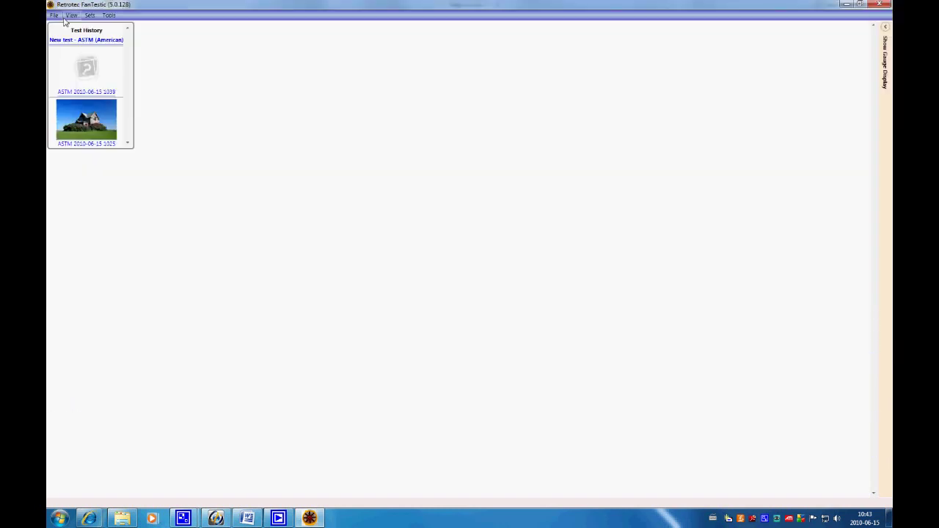
left_click(54, 14)
left_click(60, 29)
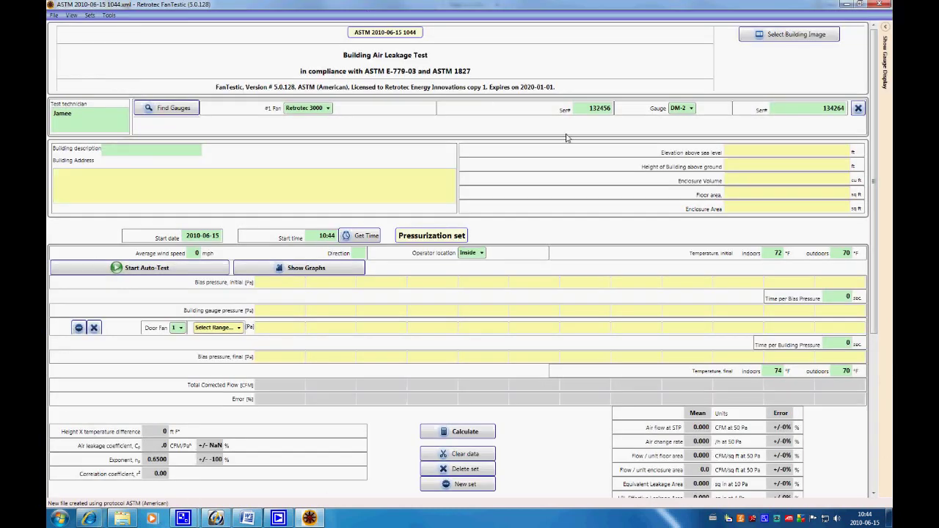
Set fan #1 to Retrotec 2000 with serial number 12345
left_click(312, 110)
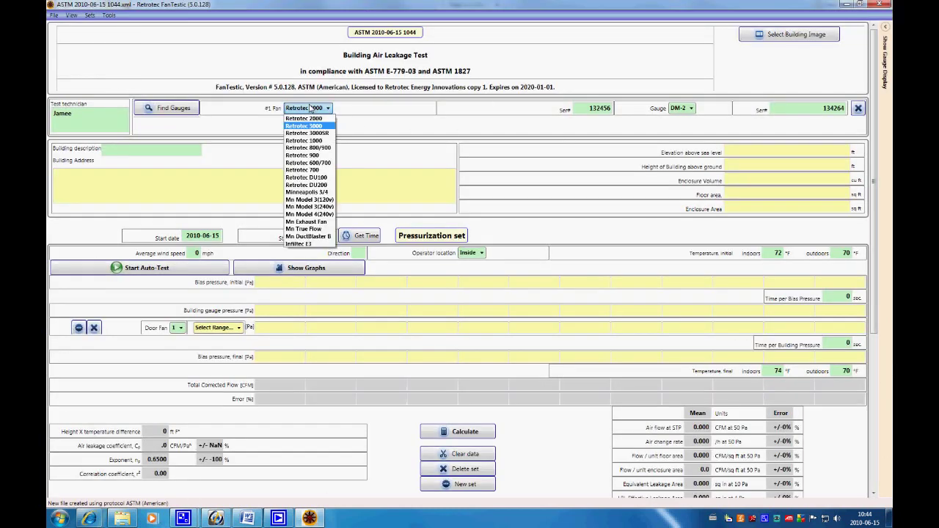
left_click(311, 118)
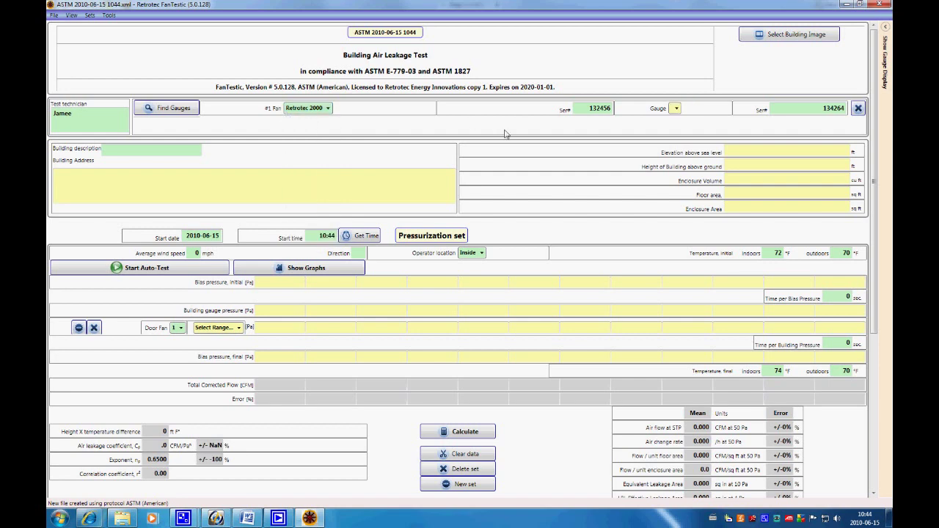
left_click(587, 110)
left_click_drag(587, 110, 626, 110)
type("12346")
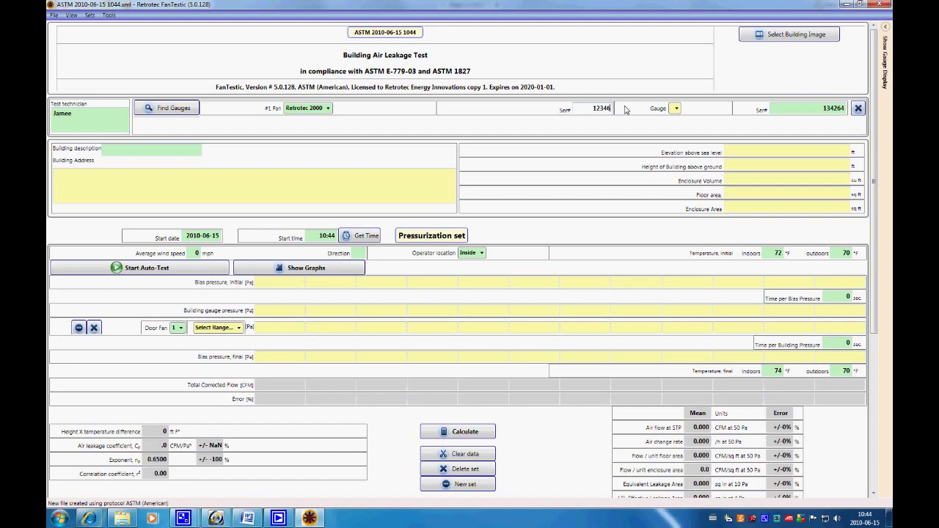
key("BackSpace")
type("5")
key("Return")
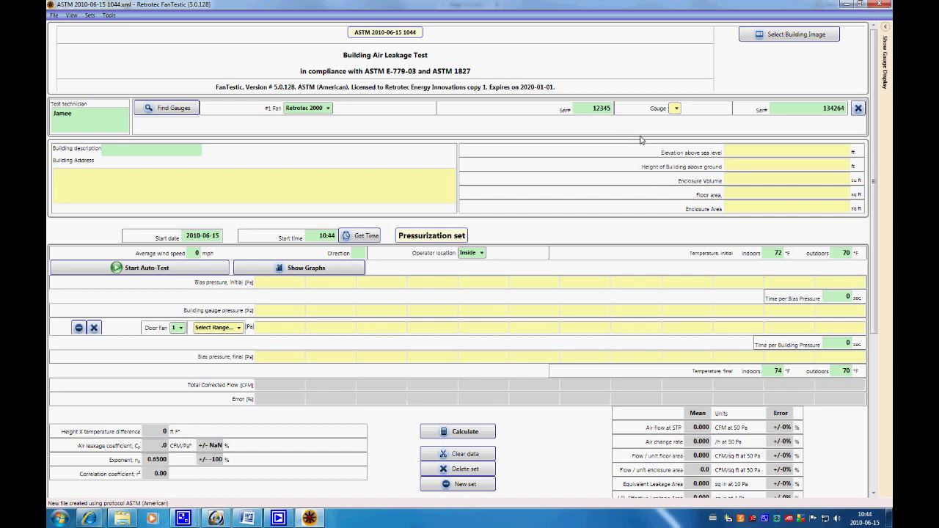
Choose DM-2 as the gauge type
left_click(676, 108)
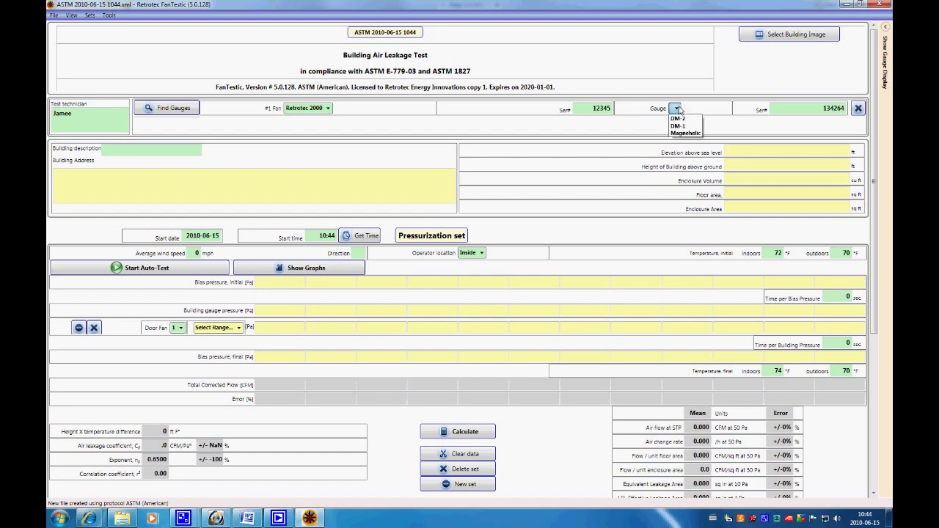
left_click(697, 126)
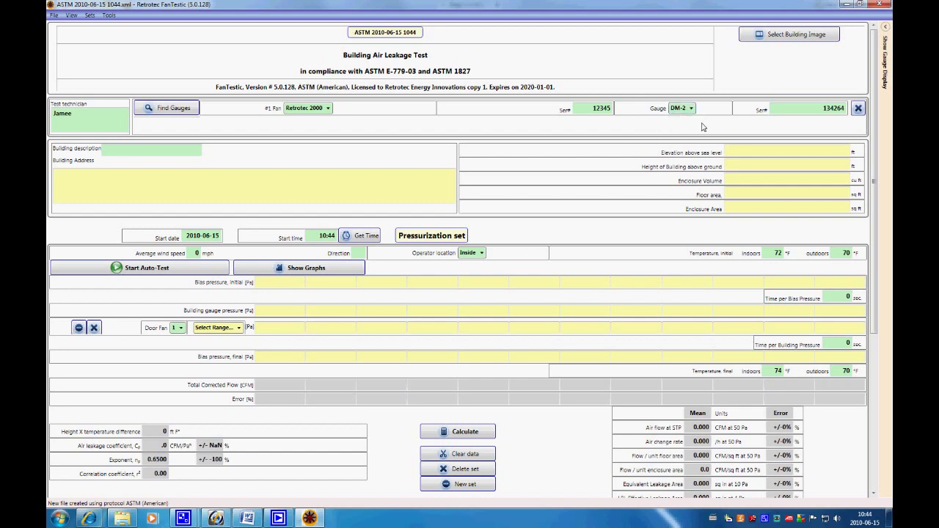
left_click(845, 109)
Browse the image picker to the Retrotec Tests folder in list view, then close it
left_click(779, 36)
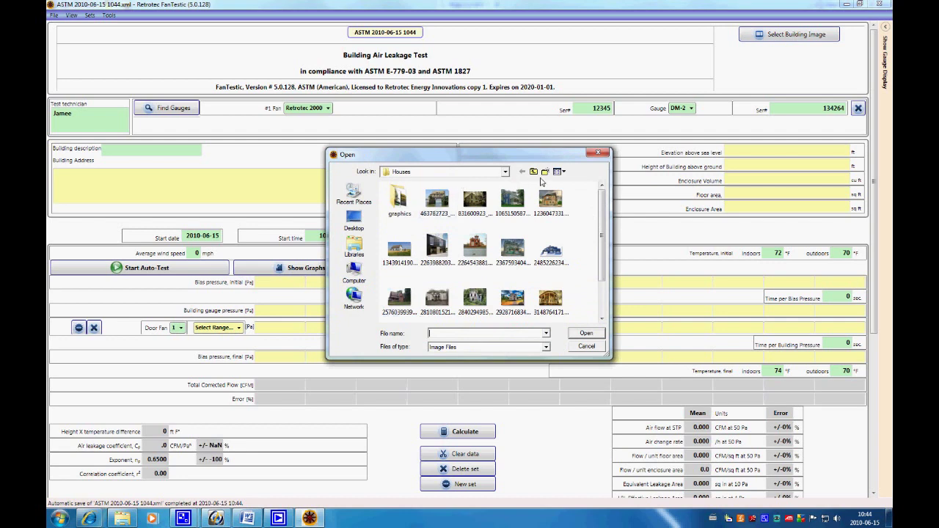
left_click(534, 172)
left_click(534, 172)
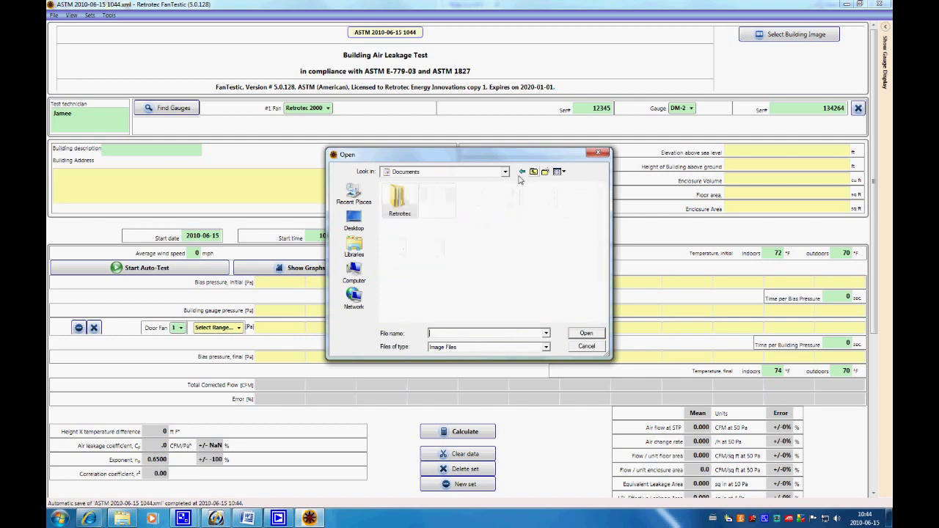
double_click(398, 198)
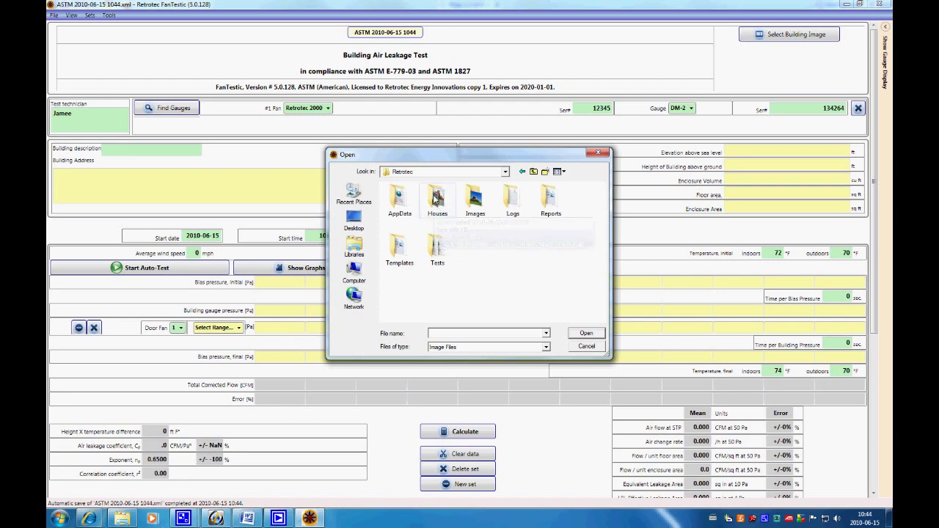
left_click(563, 172)
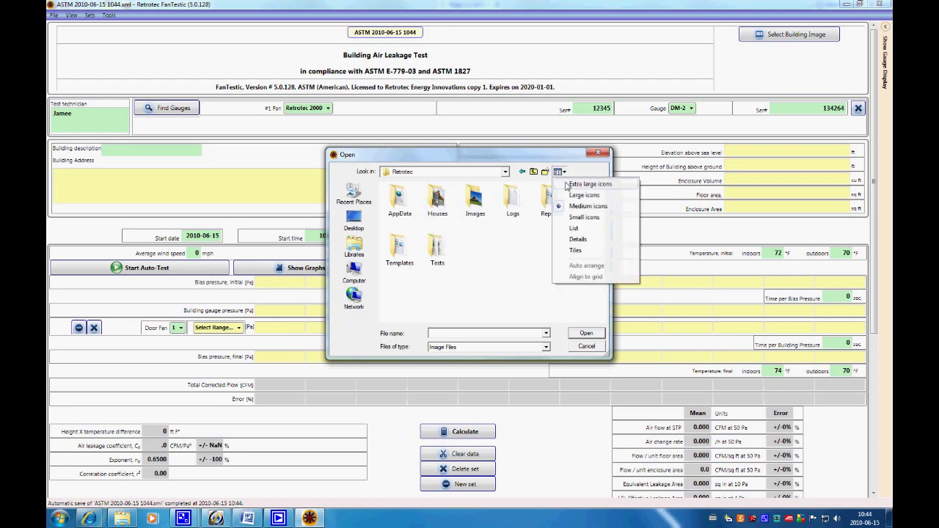
left_click(573, 228)
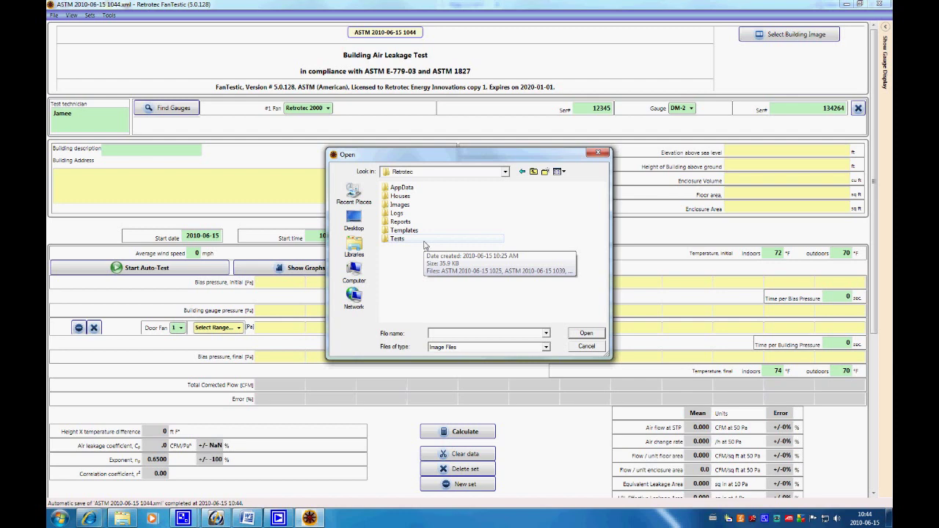
left_click_drag(413, 155, 453, 159)
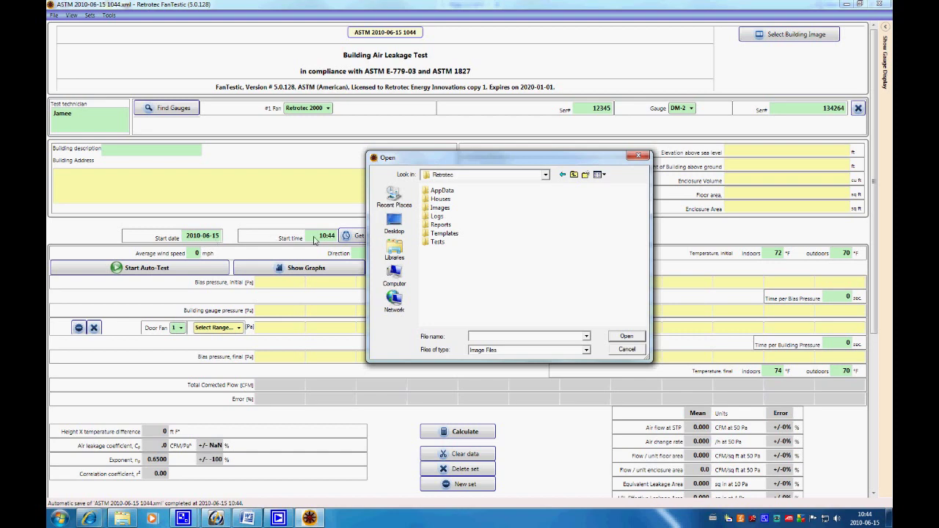
double_click(445, 242)
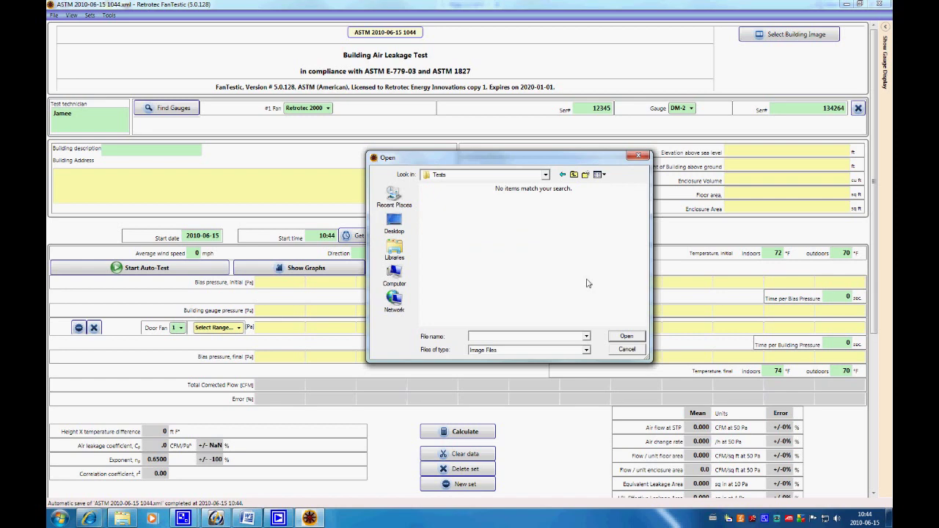
left_click(626, 350)
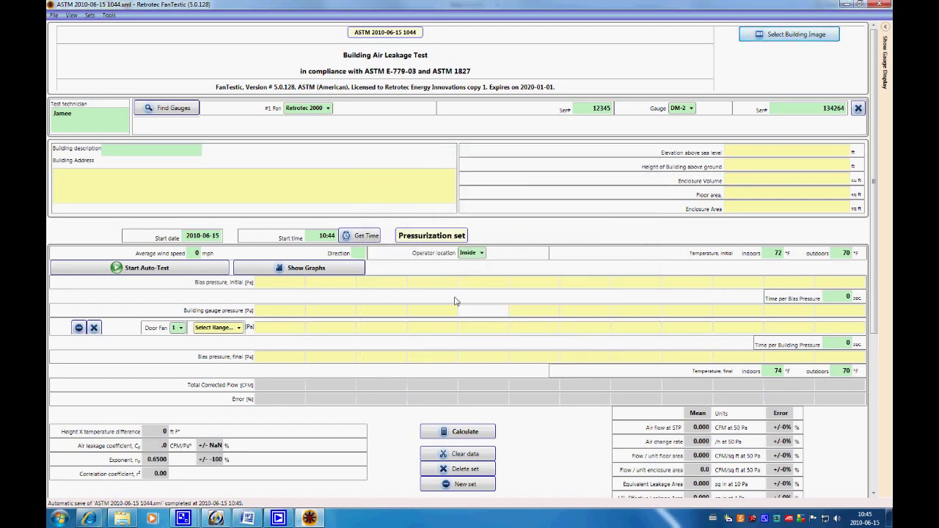
Load the columned house photo as the building image, using medium-icon view
left_click(788, 35)
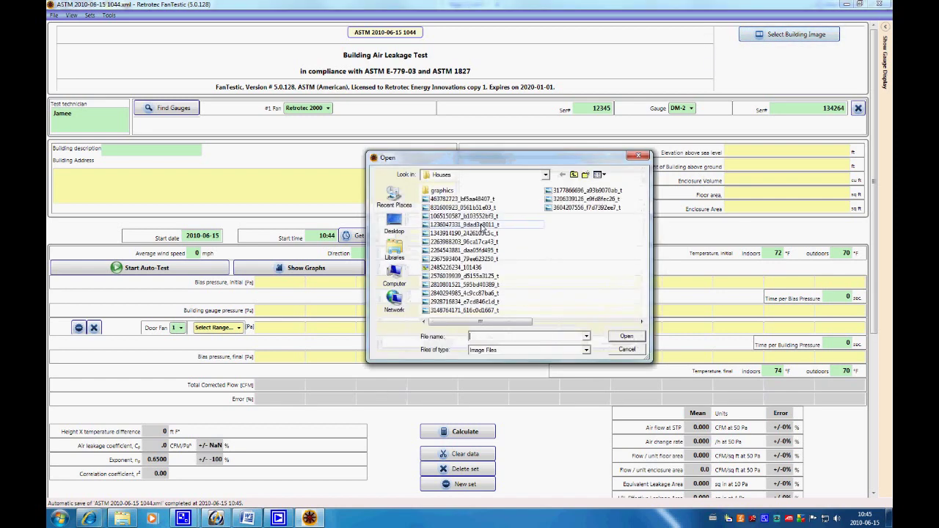
left_click(470, 199)
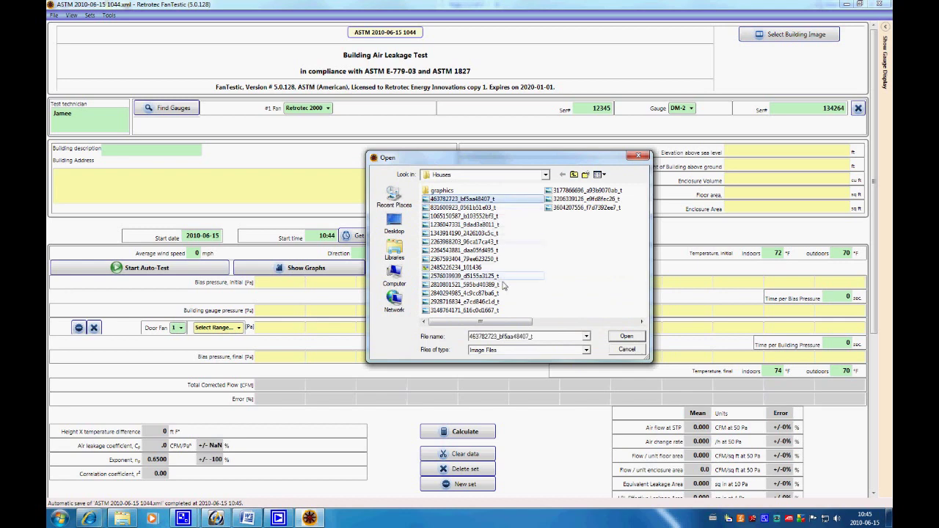
left_click(602, 176)
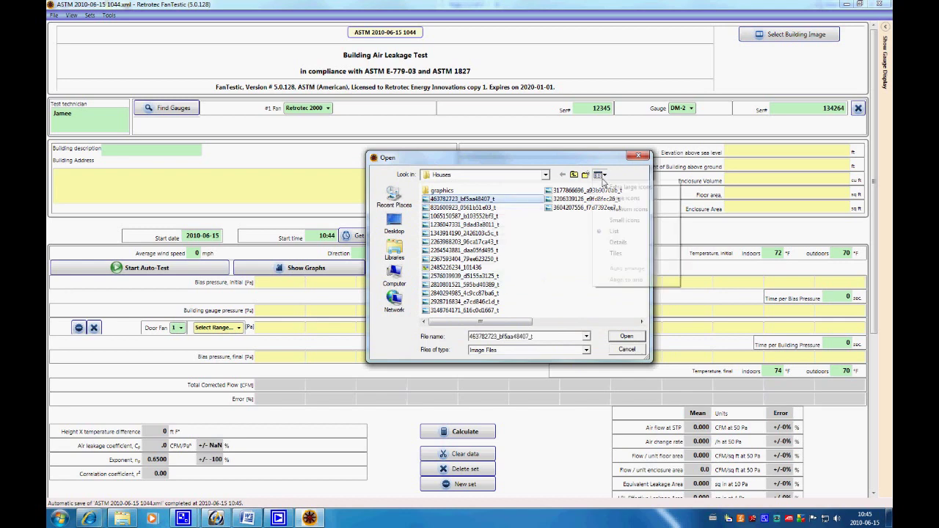
left_click(624, 210)
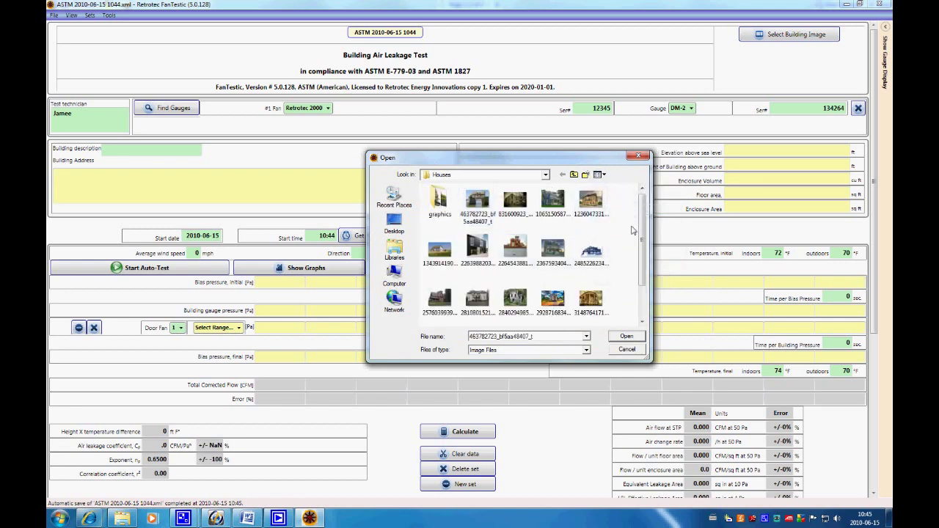
scroll(634, 231, "down", 1)
left_click(590, 251)
left_click(626, 336)
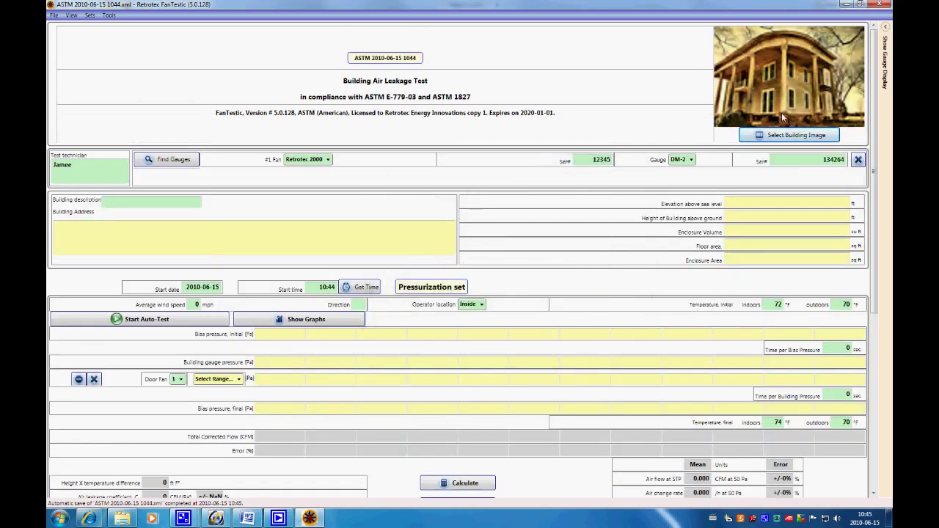
Enter the technician's name, description 'haunted house' and address 'middle of nowhere'
double_click(83, 165)
type("Jamee")
left_click(124, 208)
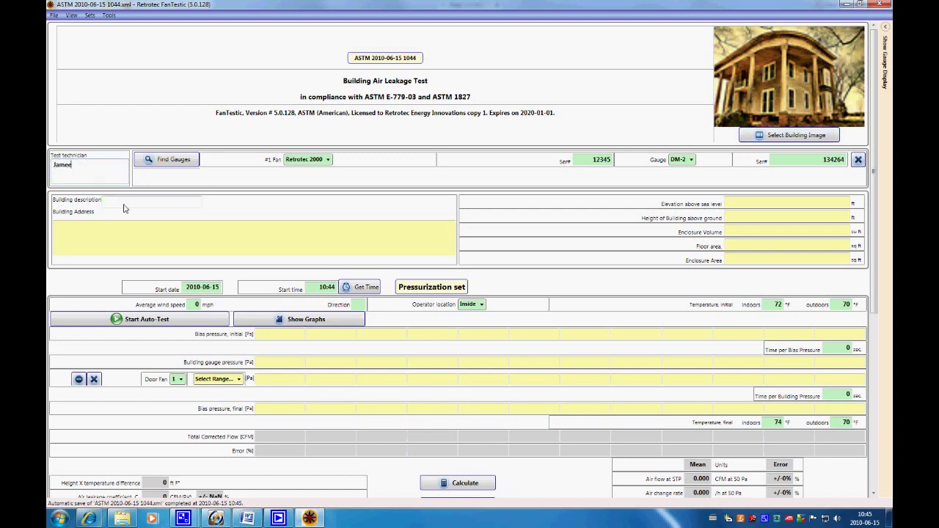
type("haunted house")
key("Tab")
type("middle of nowhere")
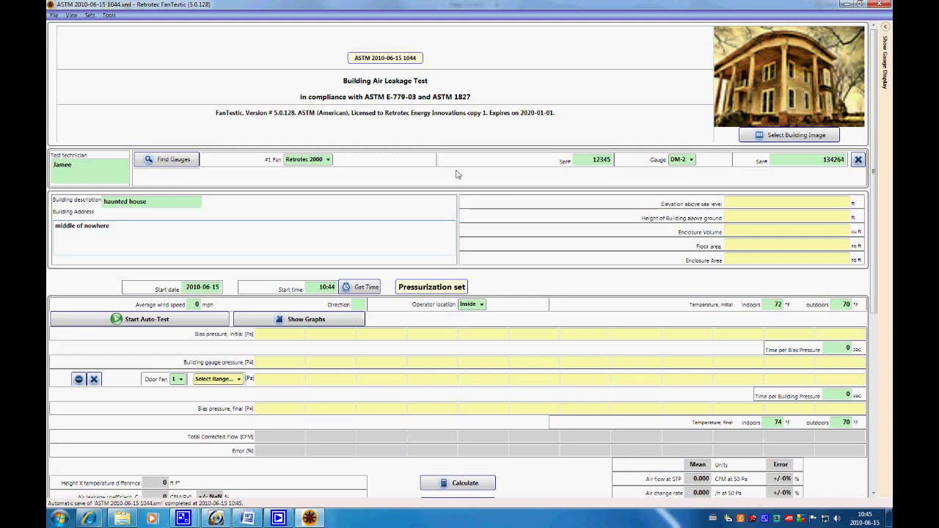
Enter elevation 200, height 25, volume 15,000, floor area 3,500 and enclosure area 3,000
left_click(816, 210)
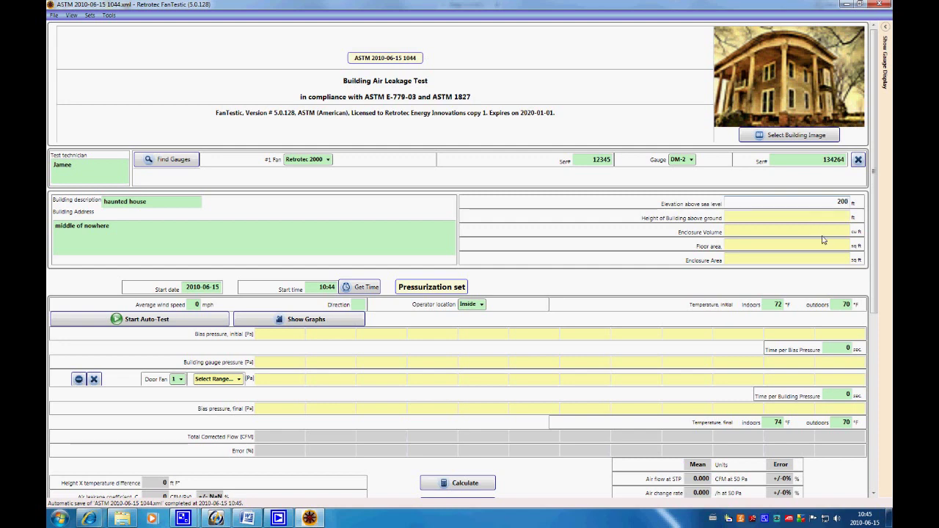
left_click(822, 221)
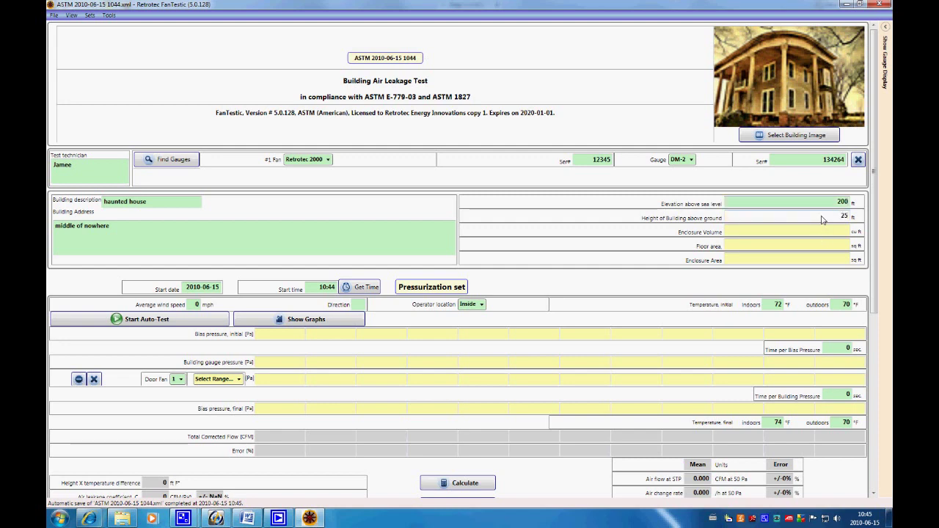
left_click(825, 235)
type("15000")
left_click(842, 248)
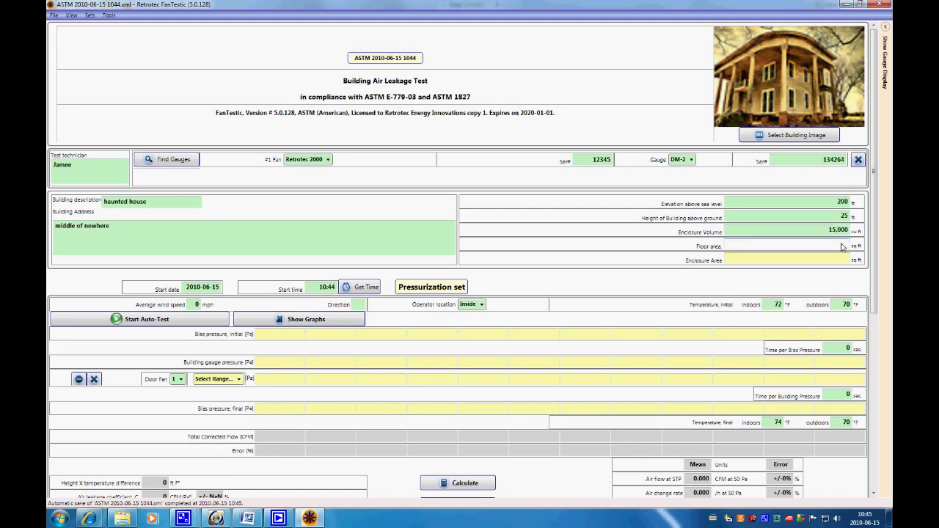
type("3,500")
left_click(844, 259)
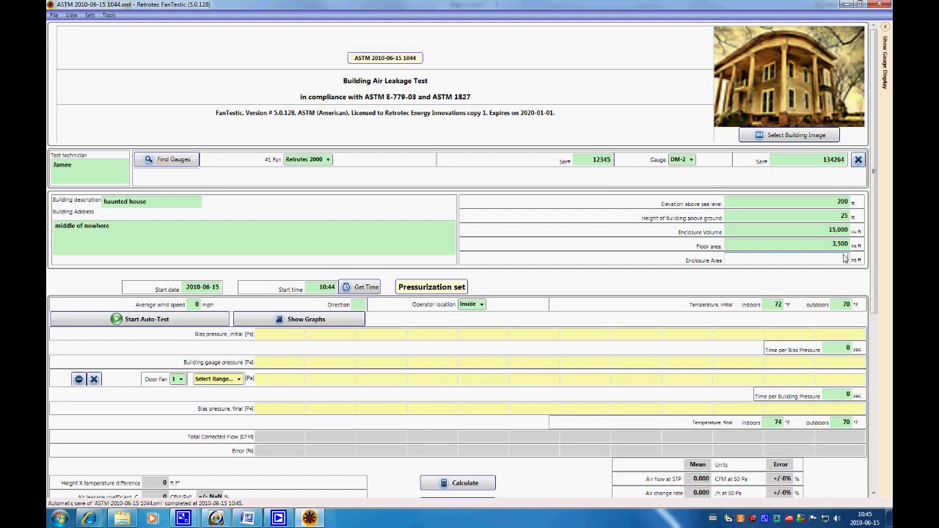
type("3000")
key("Return")
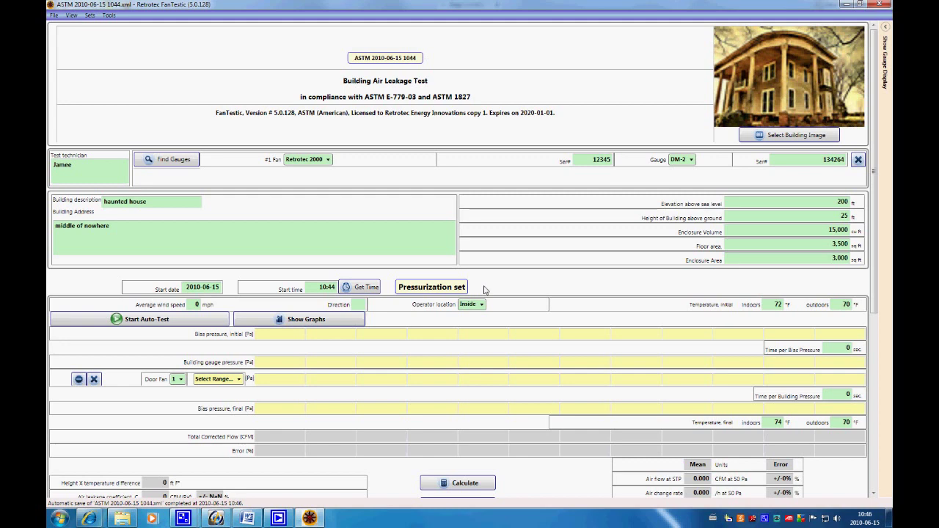
Stamp the start time 10:46 and record 4 mph wind from w, operator Inside
left_click(362, 287)
left_click(194, 307)
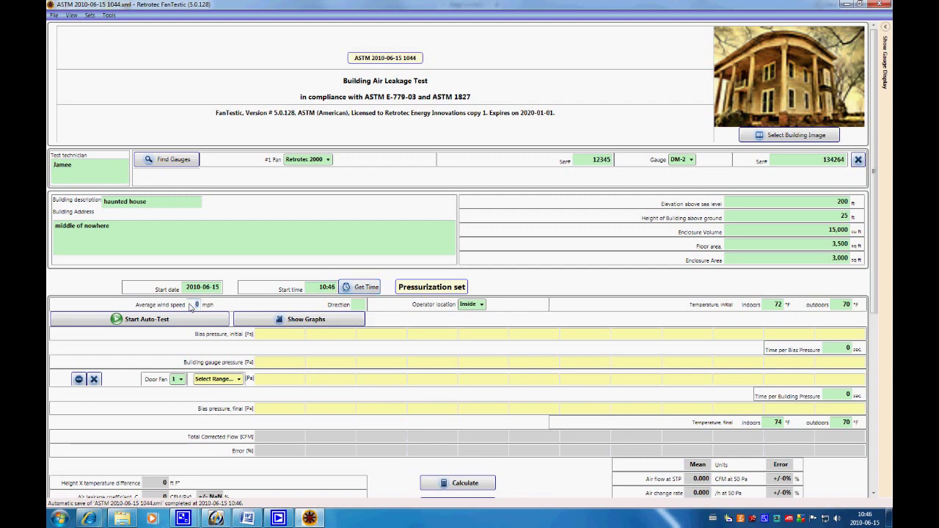
left_click(361, 305)
type("w")
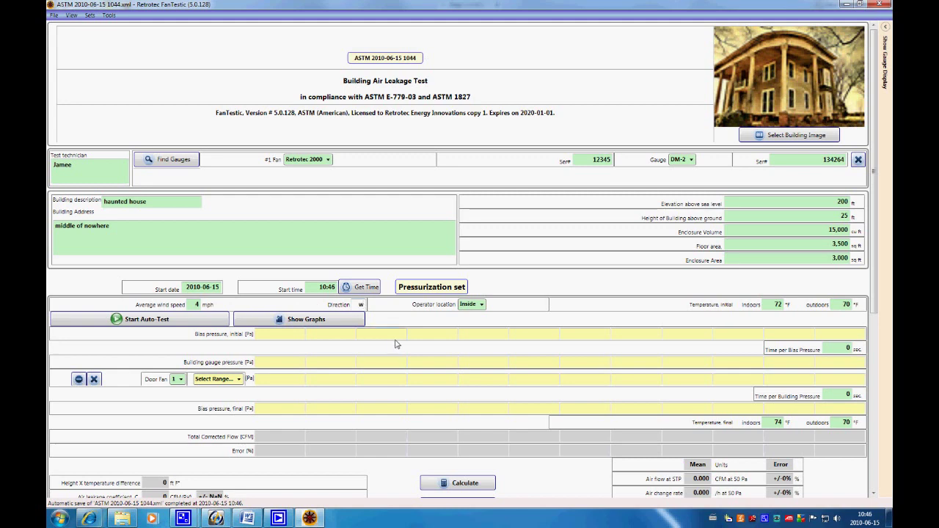
key("Tab")
left_click(485, 308)
left_click(484, 308)
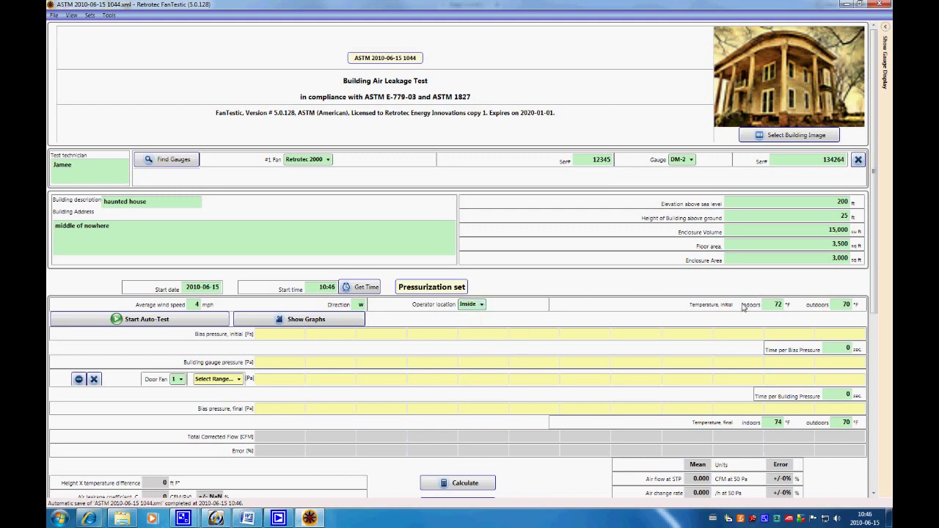
Set initial temperatures to 74 indoors and 68 outdoors, and final indoor to 72
left_click(778, 307)
key("BackSpace")
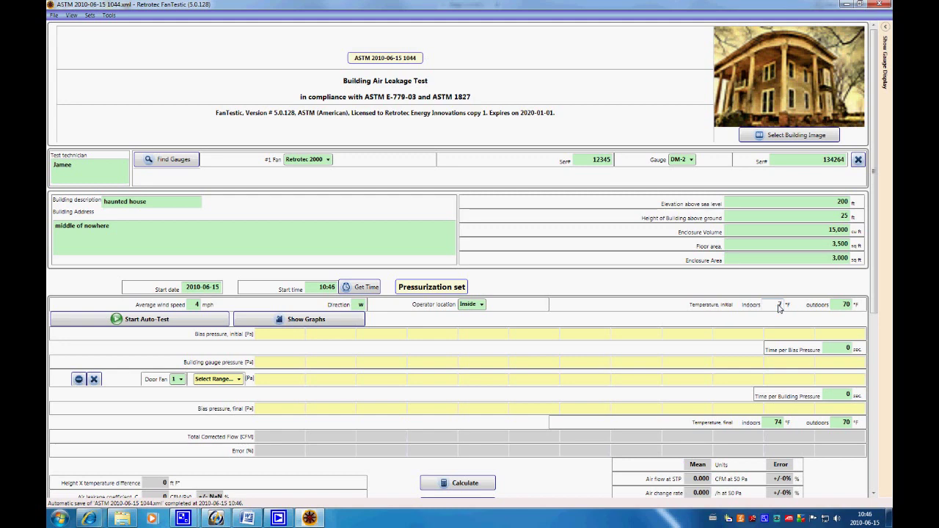
type("4")
left_click(843, 306)
type("74")
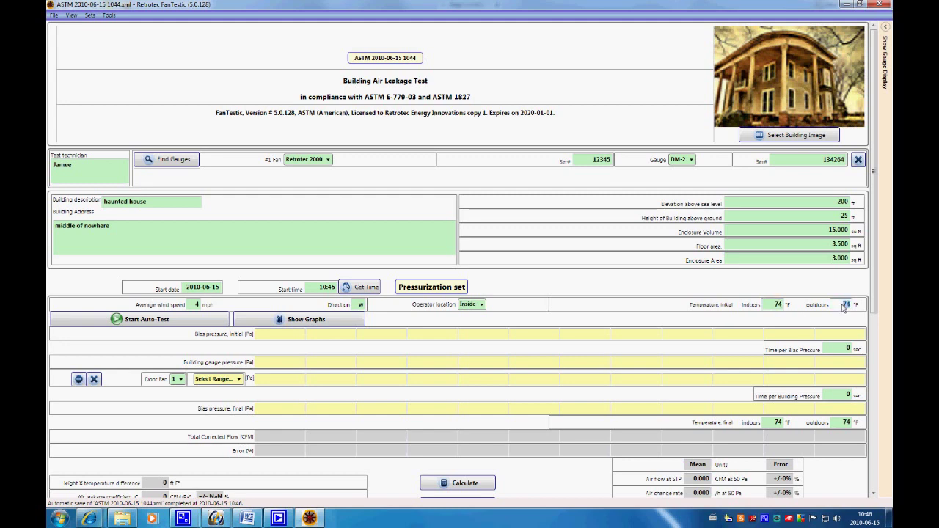
type("68")
left_click(810, 323)
left_click(765, 308)
left_click(776, 423)
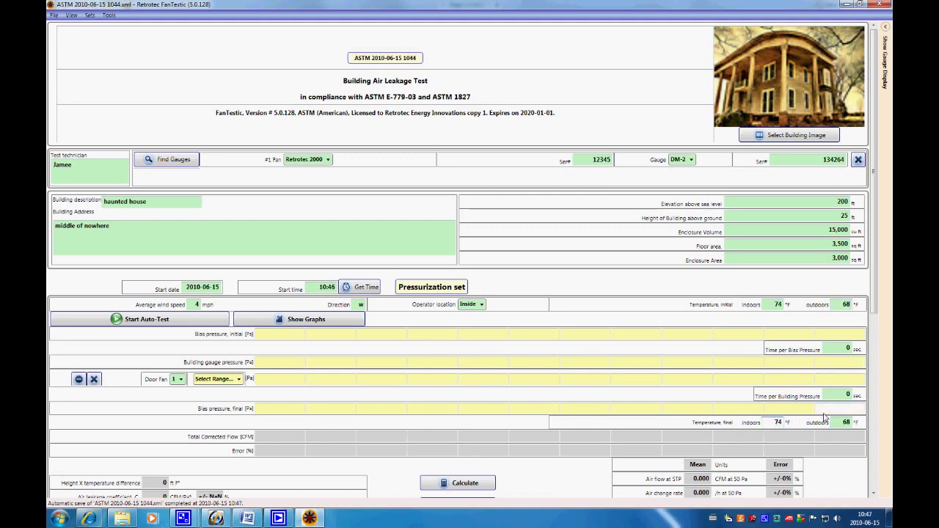
key("BackSpace")
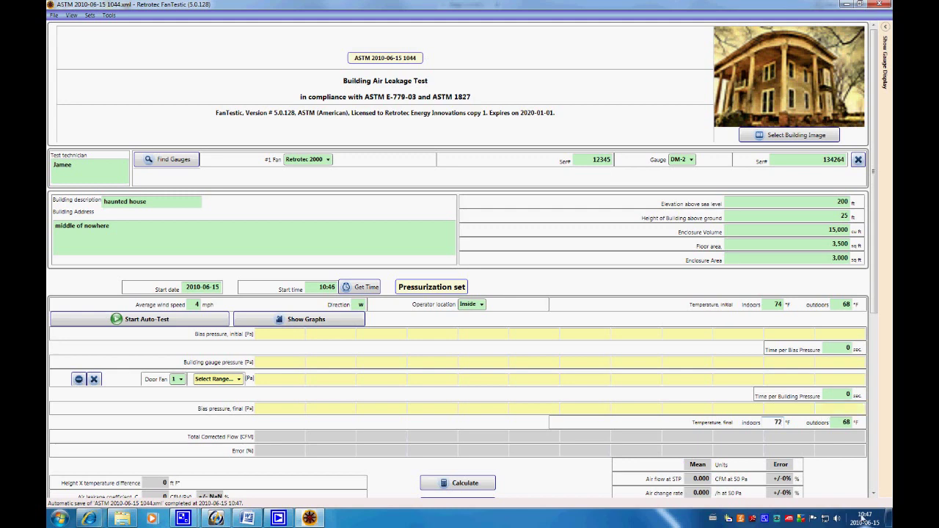
left_click(855, 490)
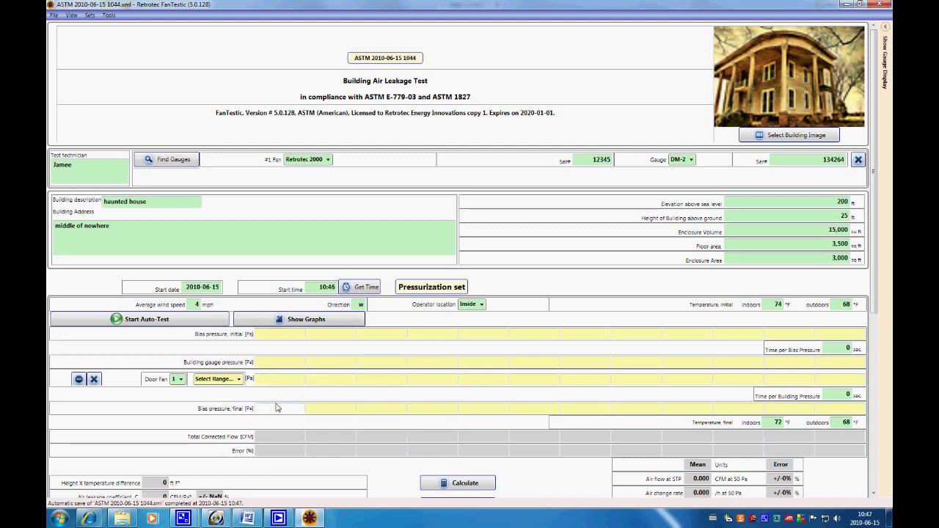
Enter 50 Pa building pressure, 1000 CFM door fan flow, and bias pressures -1 and 1
left_click(278, 362)
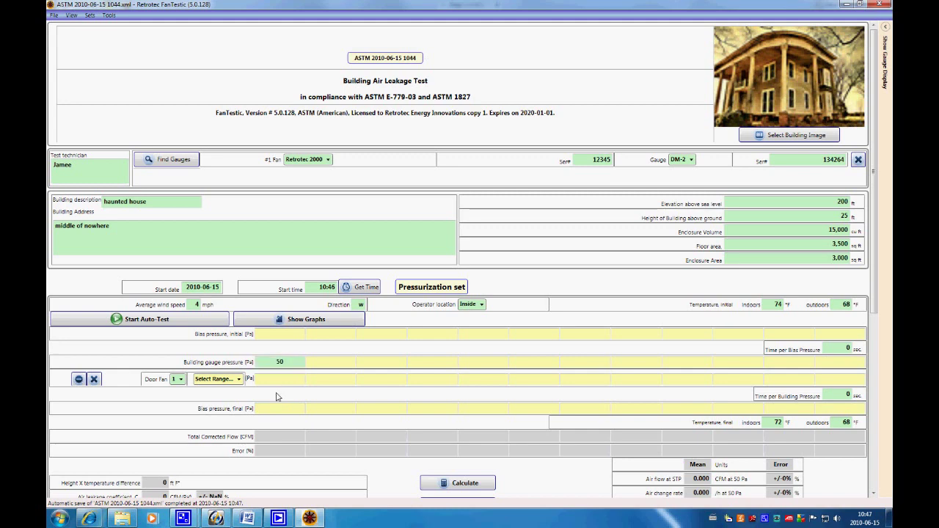
left_click(236, 380)
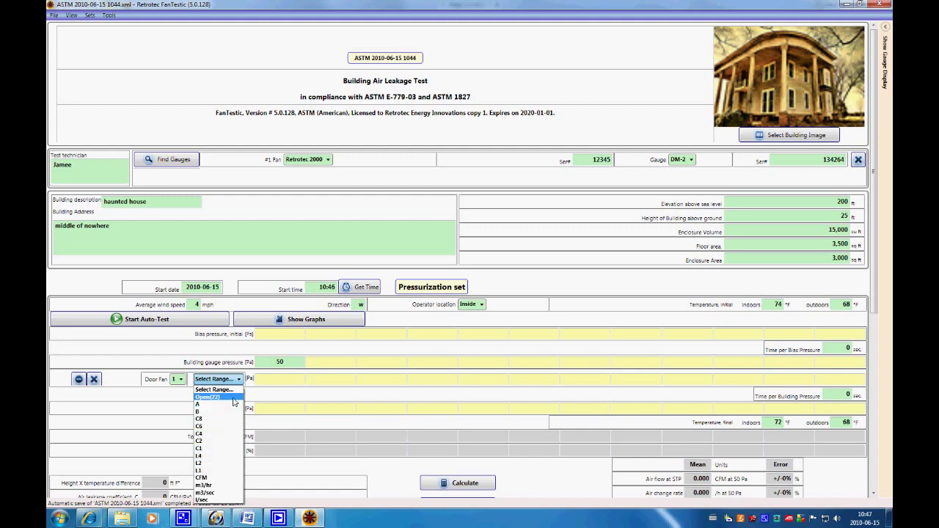
left_click(213, 480)
type("1000")
left_click(281, 398)
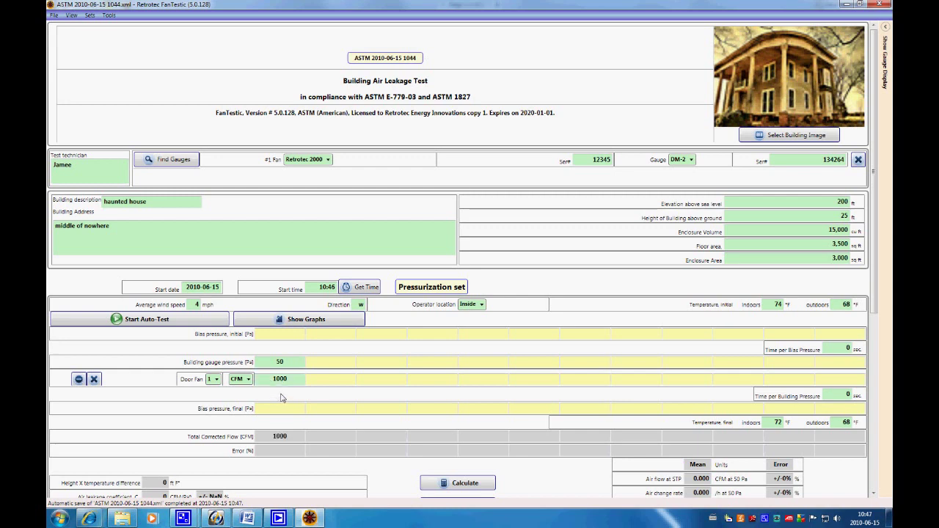
left_click(280, 336)
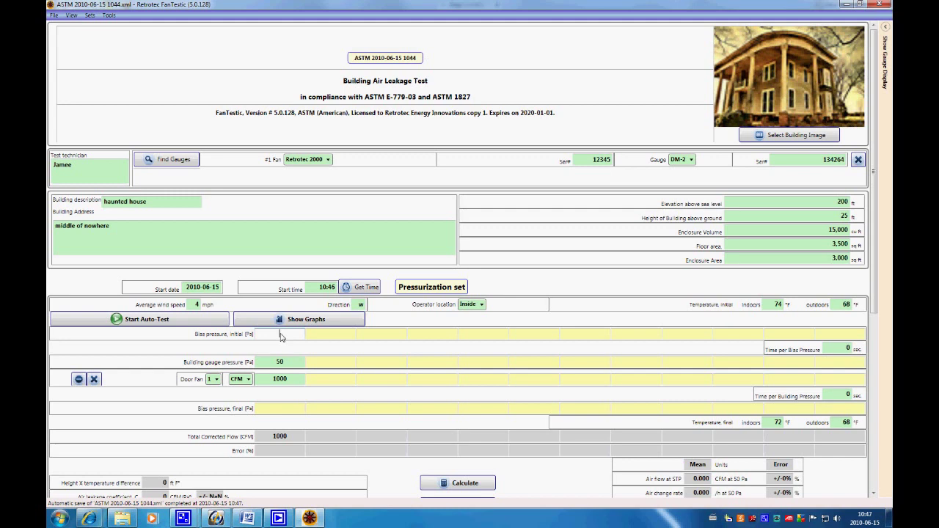
type("-1")
left_click(294, 410)
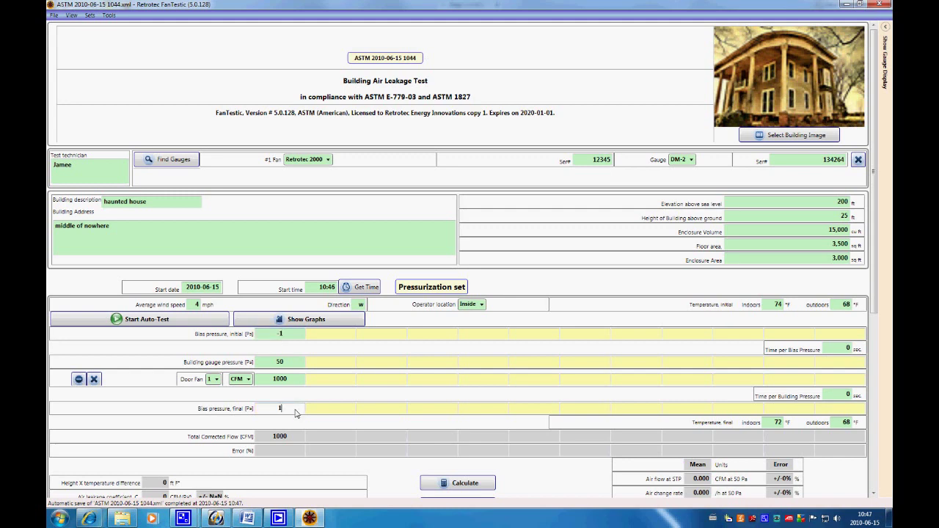
left_click(298, 426)
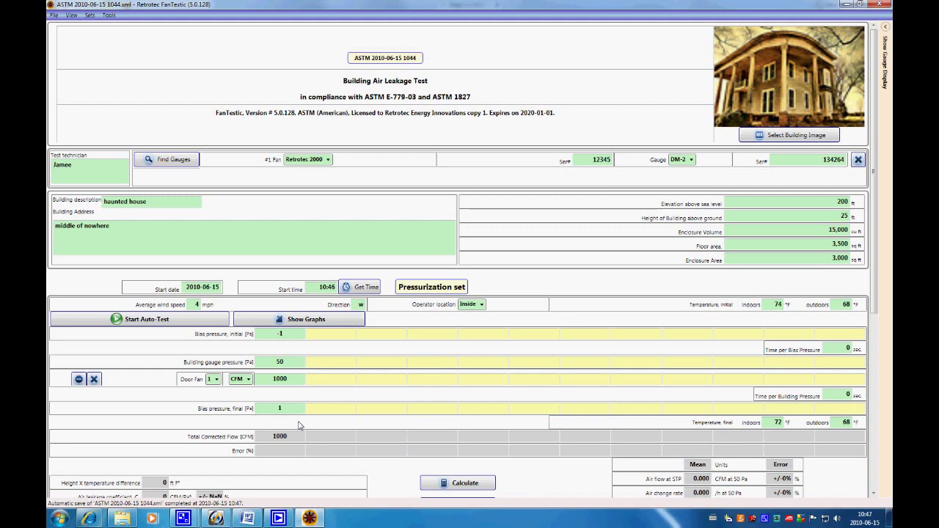
scroll(535, 445, "down", 1)
scroll(535, 445, "down", 1)
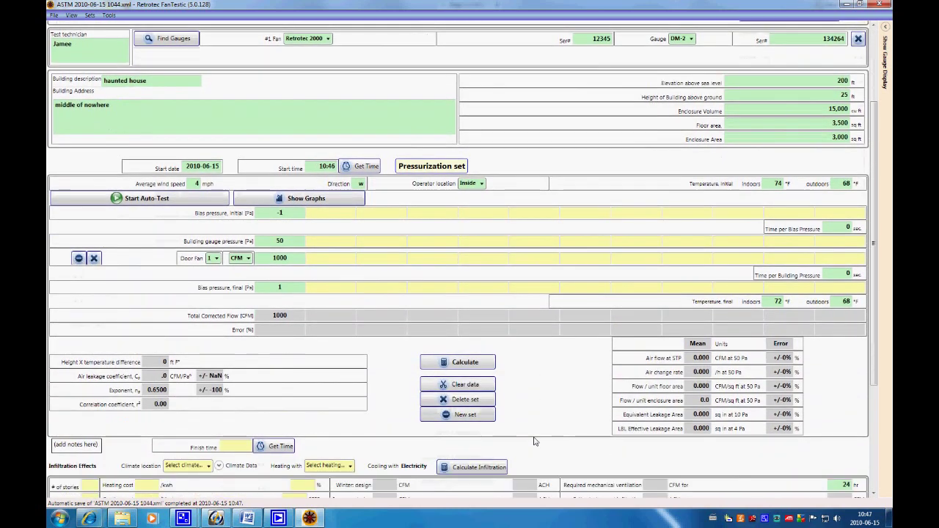
Calculate results (996.5 CFM at 50 Pa, 3.990 ACH) and inspect the exponent and correlation coefficient
left_click(483, 364)
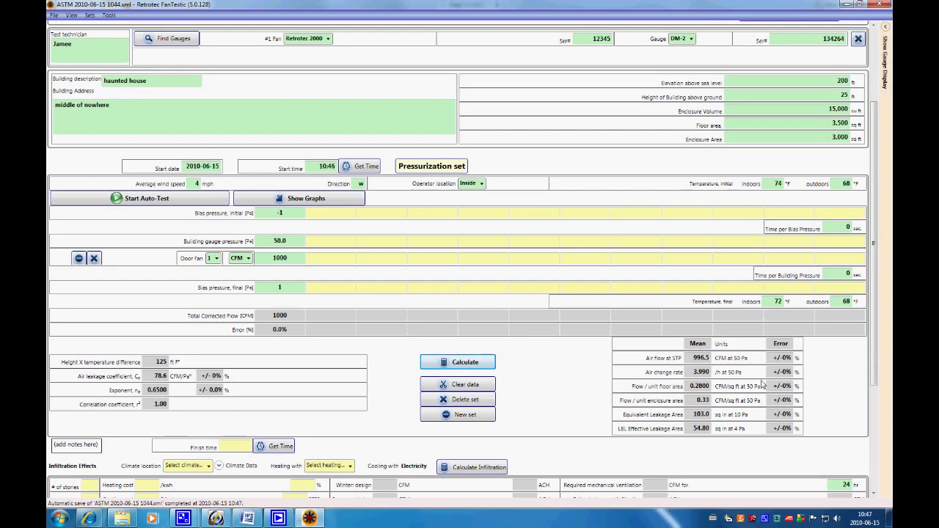
left_click(156, 390)
left_click(150, 405)
left_click(166, 407)
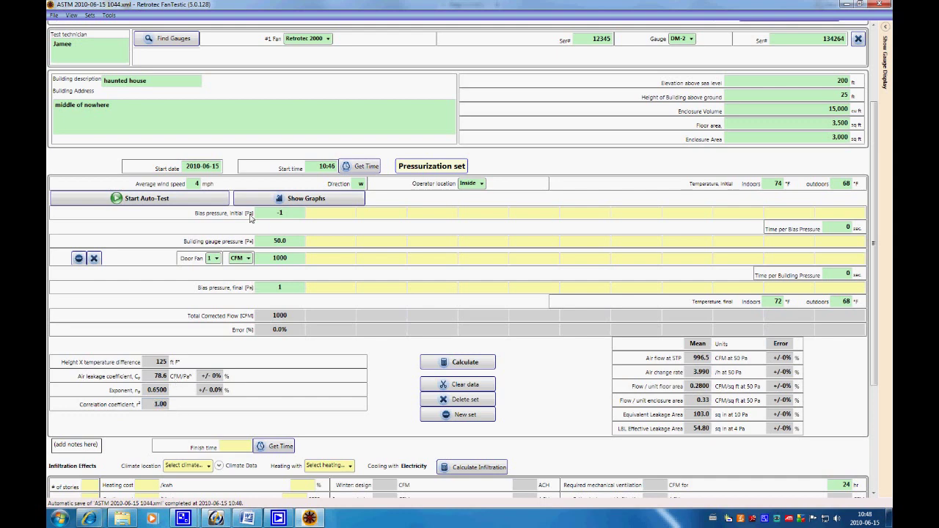